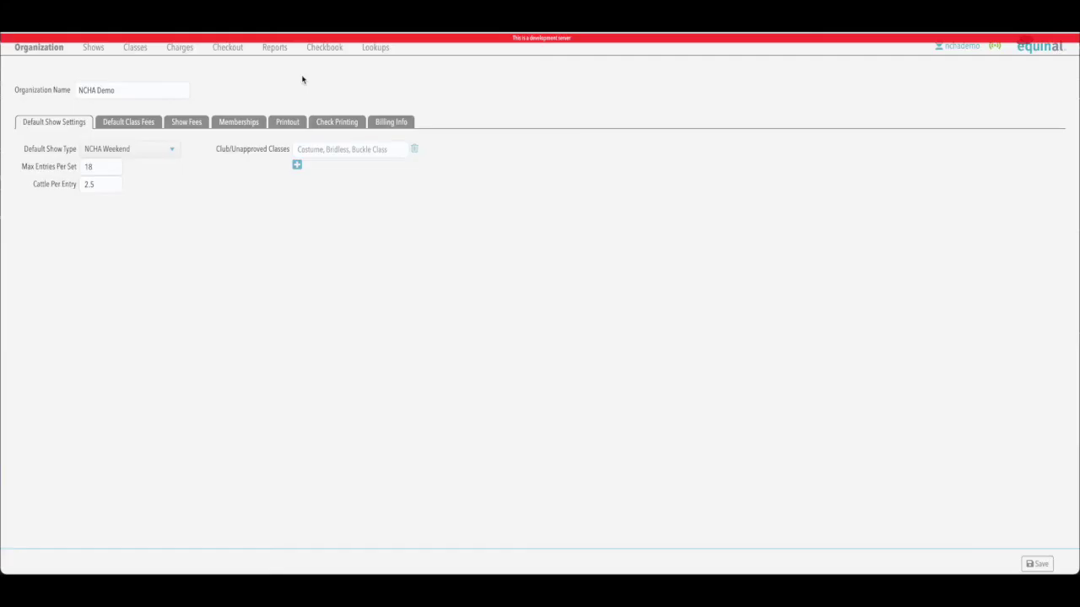
Open the Classes page for the equinal cha LAE 01/14/22 show after checking the Shows list
{"action": "left_click", "coordinate": [139, 50]}
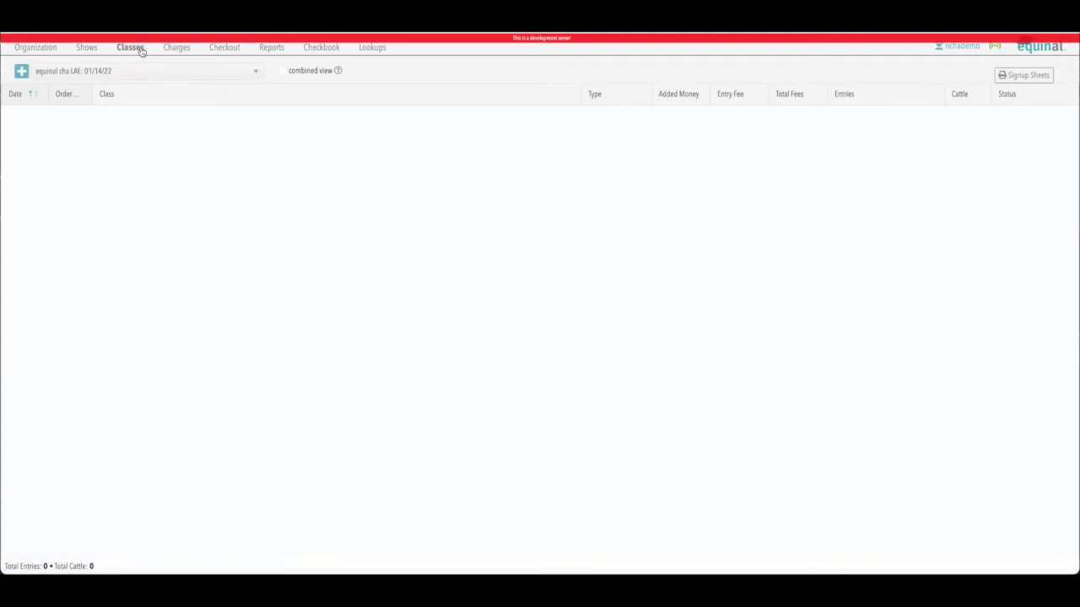
{"action": "left_click", "coordinate": [88, 48]}
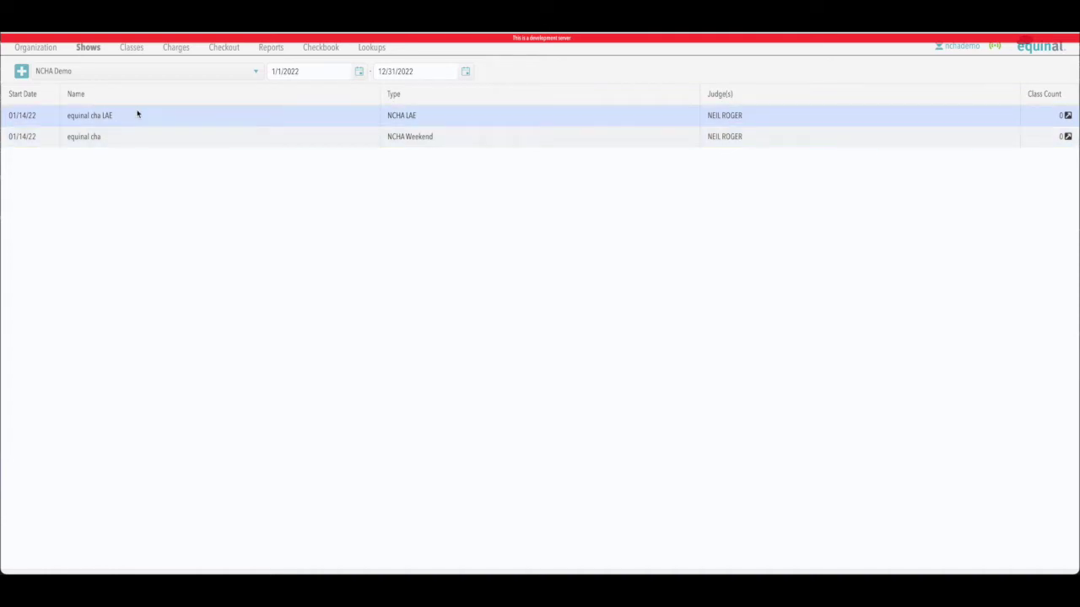
{"action": "left_click", "coordinate": [131, 48]}
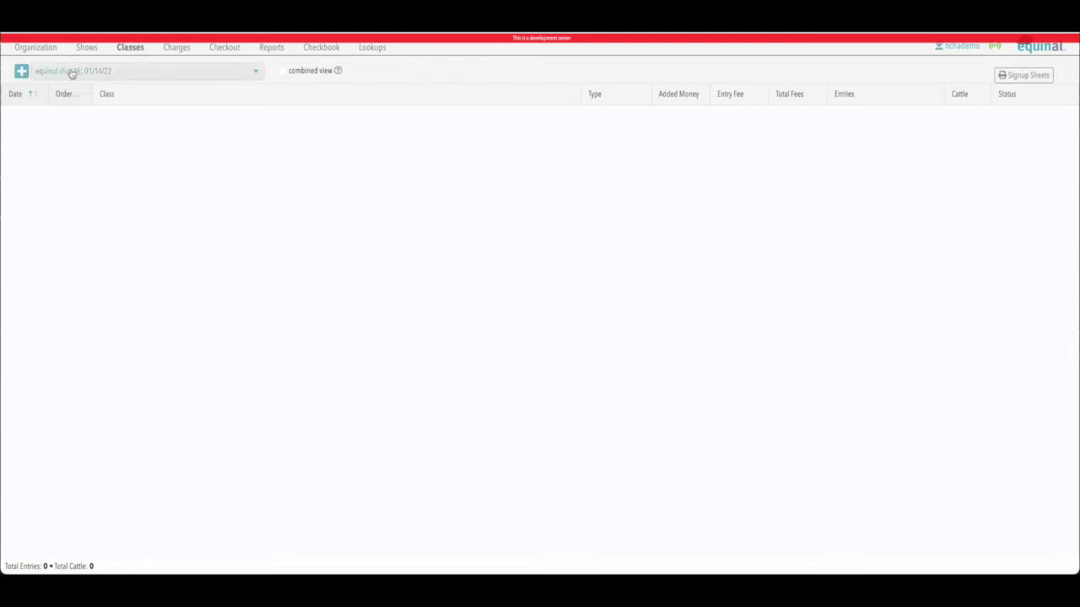
Select the 'equinal cha LAE: 01/14/22' show and start a new class
{"action": "left_click", "coordinate": [133, 75]}
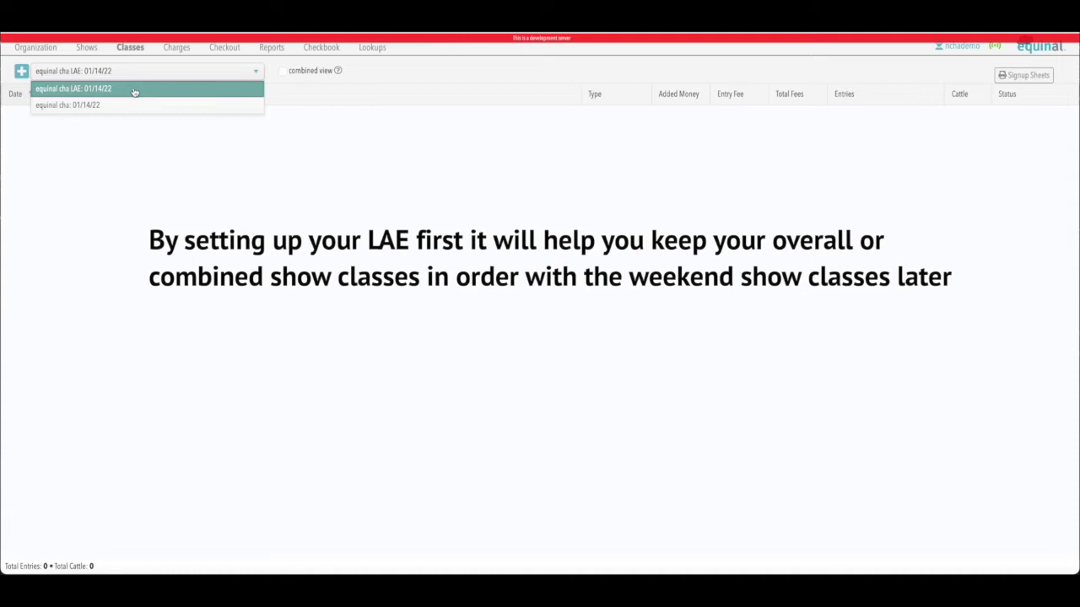
{"action": "left_click", "coordinate": [134, 92]}
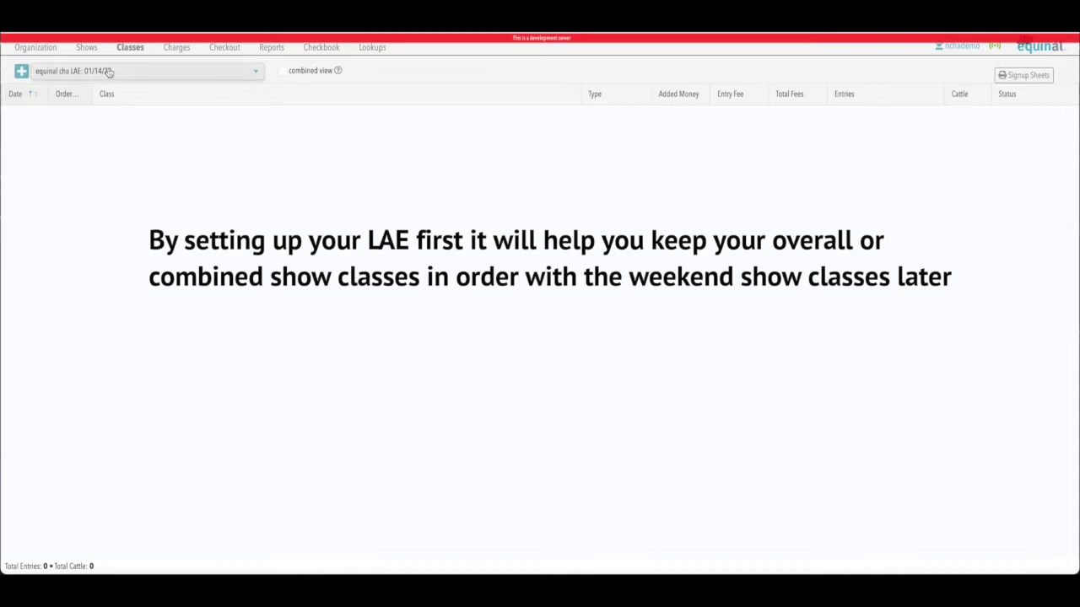
{"action": "left_click", "coordinate": [21, 74]}
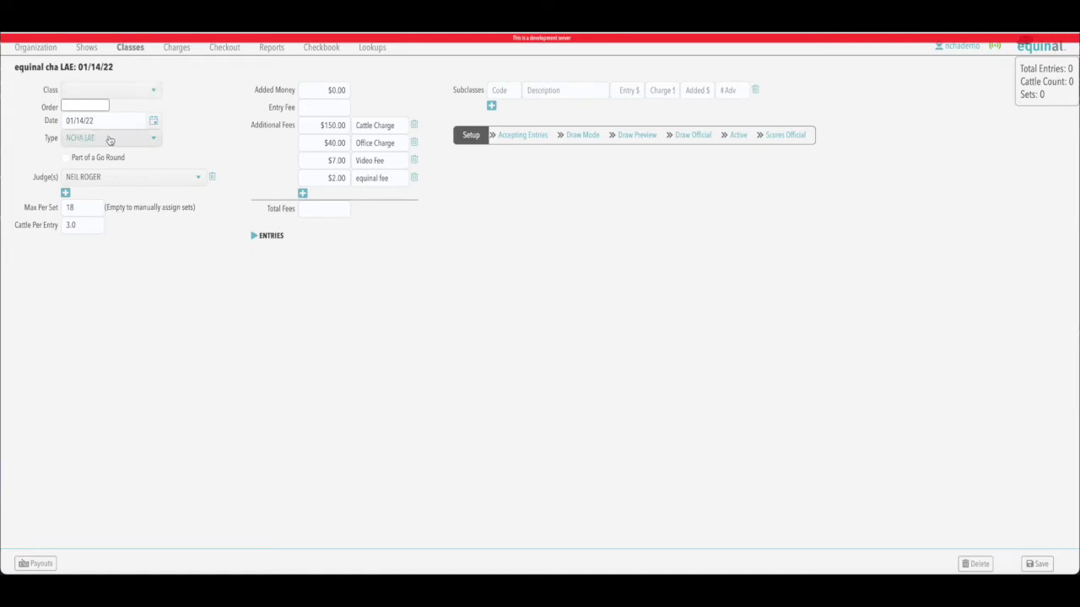
Choose 4 Year Old Open as the new LAE class
{"action": "left_click", "coordinate": [156, 92]}
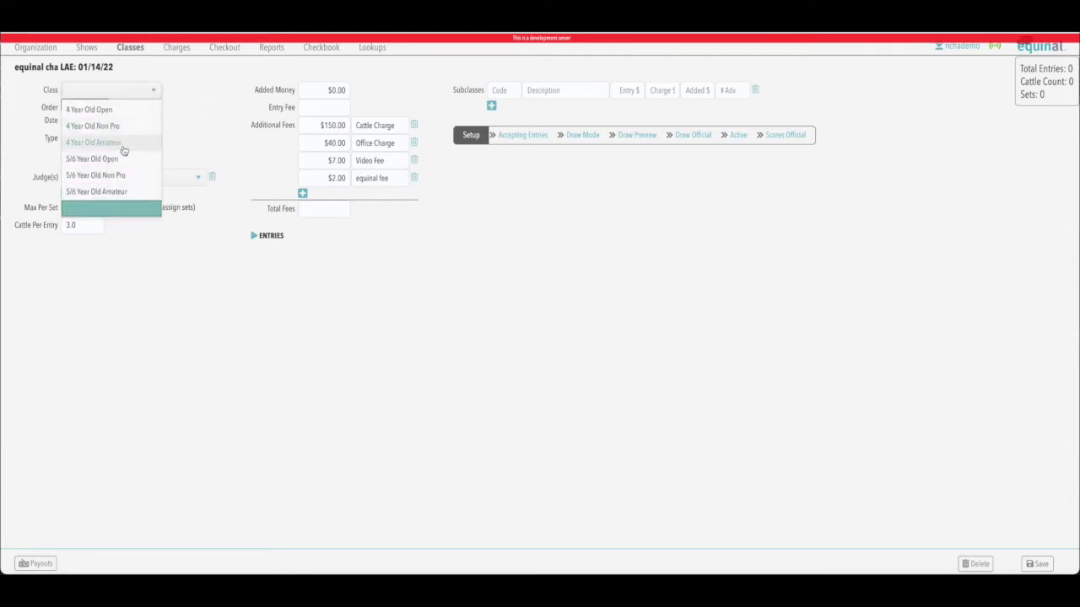
{"action": "left_click", "coordinate": [95, 110]}
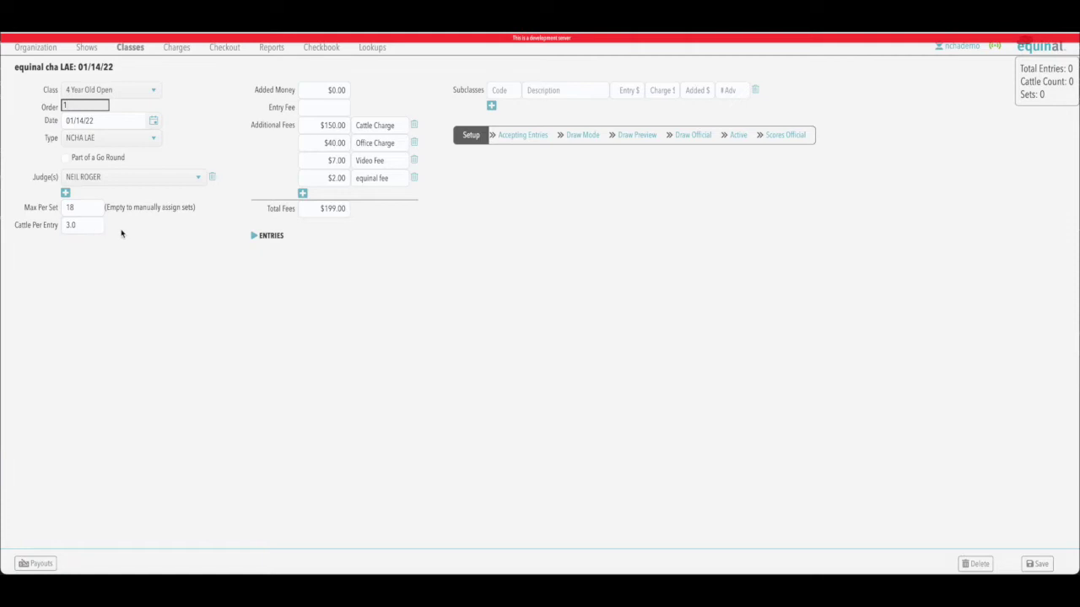
Enter $500 added money and a $150 entry fee, mark Accepting Entries, and save
{"action": "left_click", "coordinate": [344, 89]}
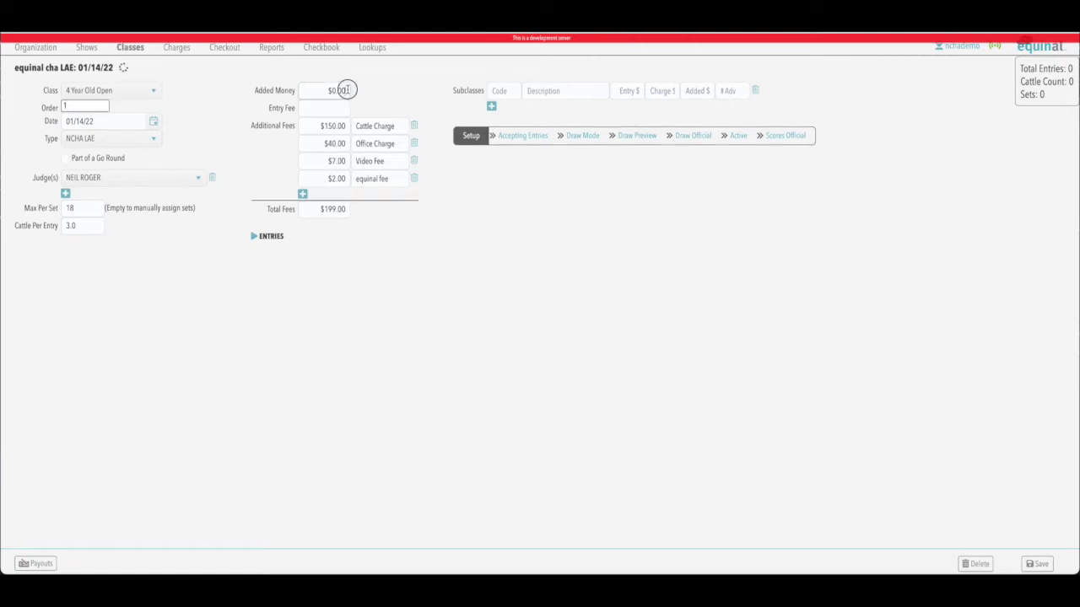
{"action": "key", "text": "BackSpace"}
{"action": "key", "text": "BackSpace"}
{"action": "key", "text": "BackSpace"}
{"action": "key", "text": "BackSpace"}
{"action": "type", "text": "500"}
{"action": "left_click", "coordinate": [334, 105]}
{"action": "type", "text": "150"}
{"action": "key", "text": "Tab"}
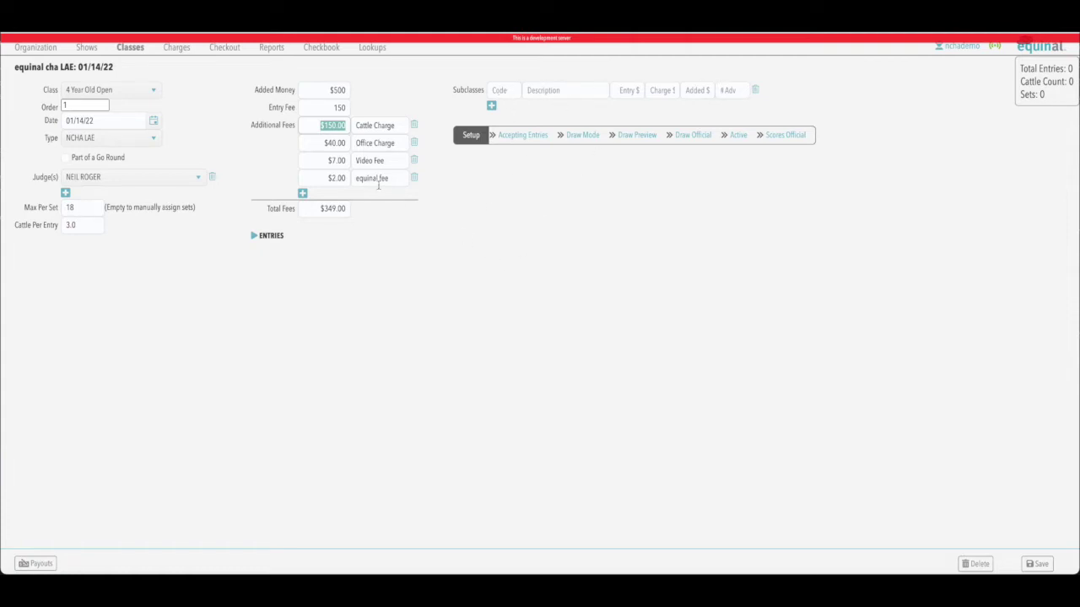
{"action": "left_click", "coordinate": [516, 141]}
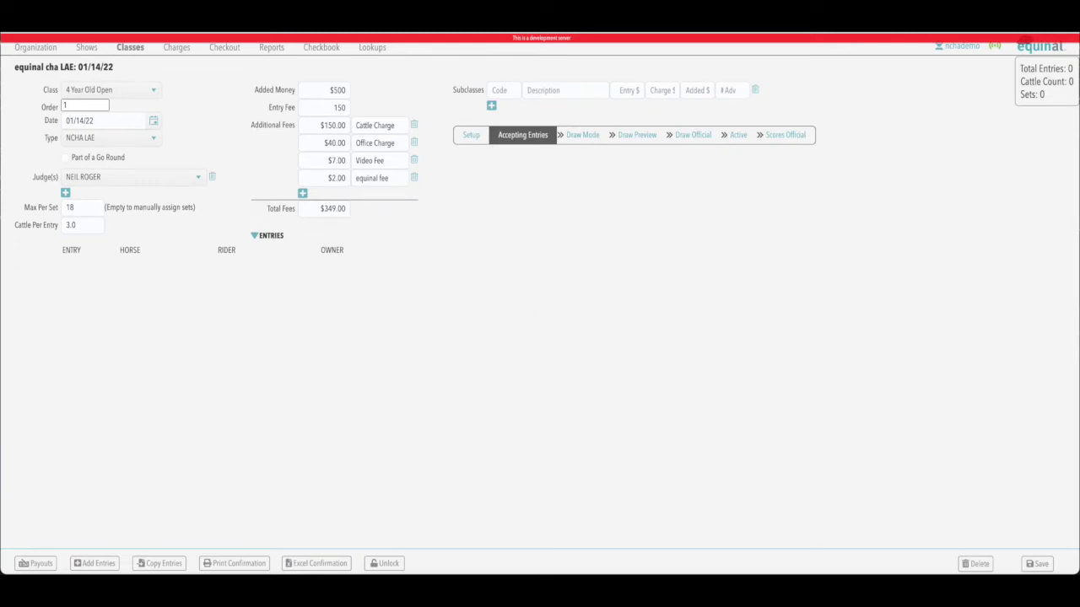
{"action": "left_click", "coordinate": [1039, 564]}
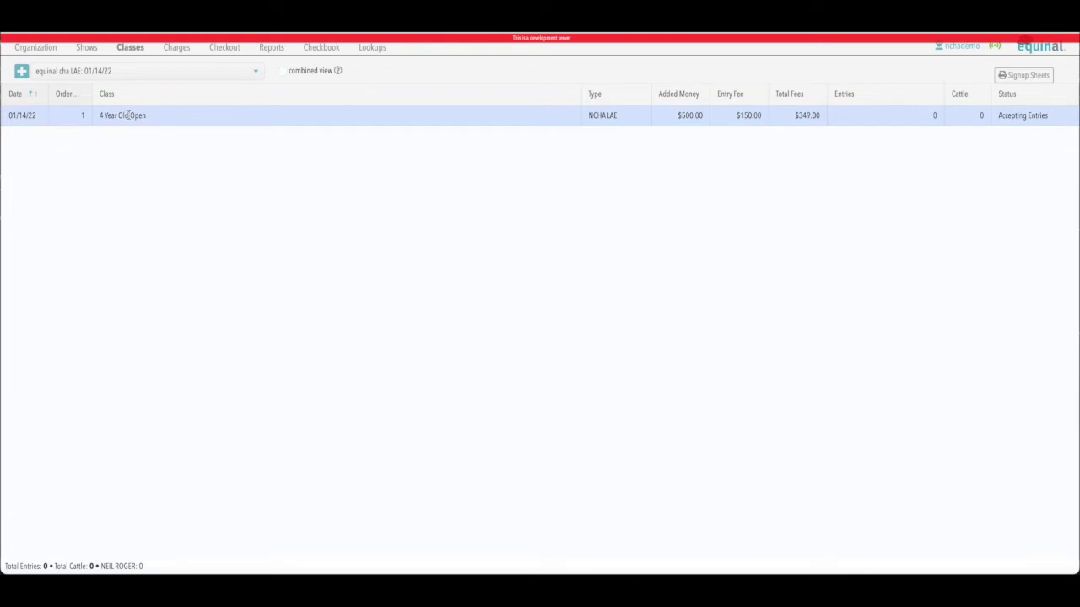
Add another LAE class named 4 Year Old Non Pro with order 2
{"action": "left_click", "coordinate": [21, 72]}
{"action": "left_click", "coordinate": [154, 91]}
{"action": "left_click", "coordinate": [124, 124]}
{"action": "left_click", "coordinate": [99, 103]}
{"action": "type", "text": "2"}
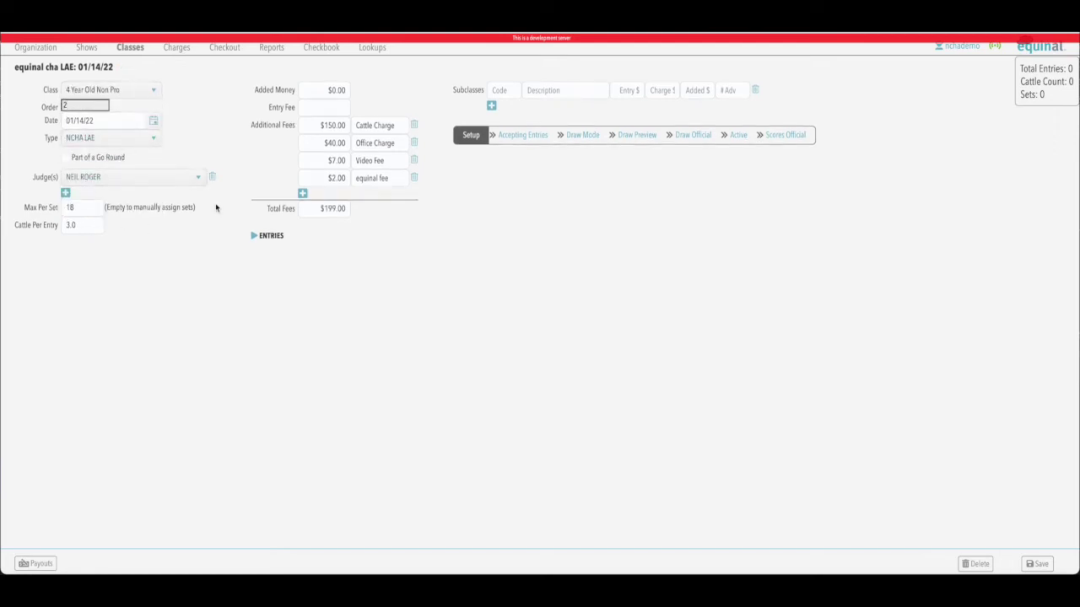
Give it $500 added money and a $150 entry fee, then save
{"action": "left_click", "coordinate": [340, 90]}
{"action": "key", "text": "BackSpace"}
{"action": "key", "text": "BackSpace"}
{"action": "key", "text": "BackSpace"}
{"action": "key", "text": "BackSpace"}
{"action": "key", "text": "BackSpace"}
{"action": "type", "text": "500"}
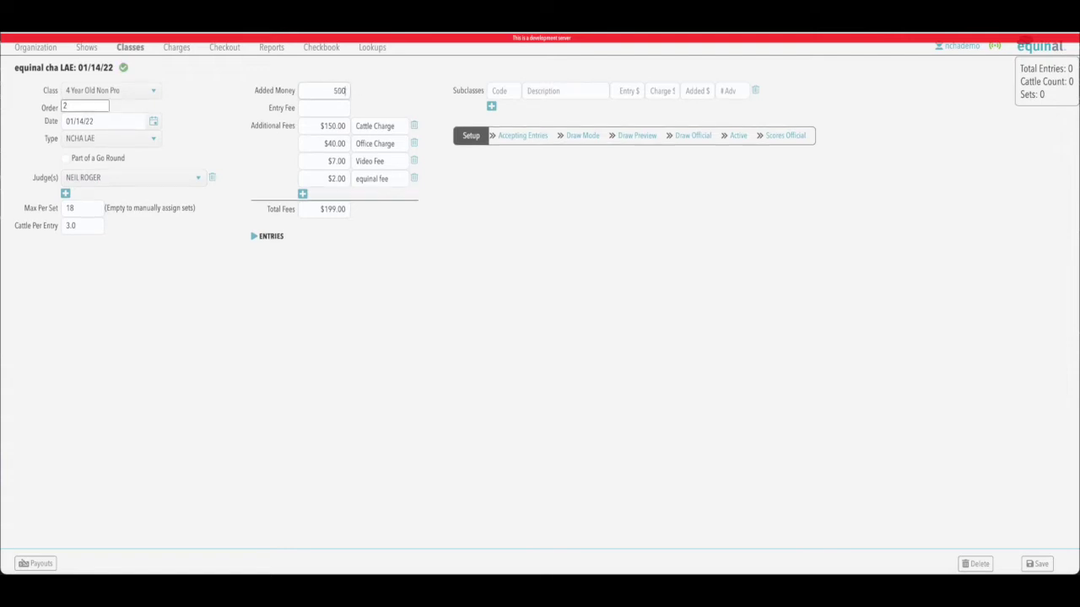
{"action": "key", "text": "Tab"}
{"action": "type", "text": "150"}
{"action": "key", "text": "Tab"}
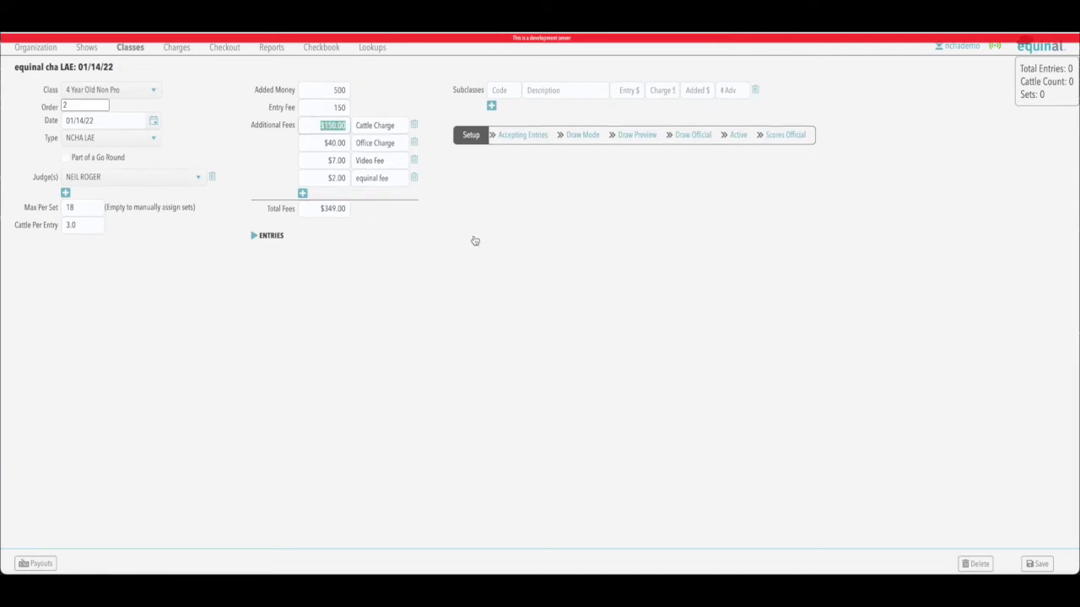
{"action": "left_click", "coordinate": [1035, 563]}
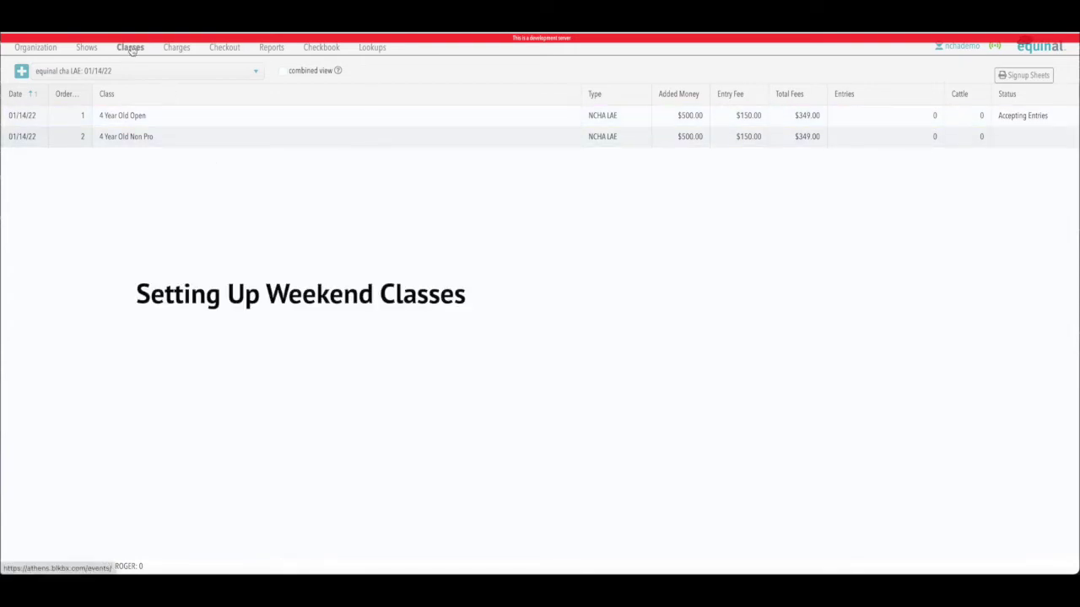
Switch to the 'equinal cha: 01/14/22' weekend show and begin an Open class, order 10
{"action": "left_click", "coordinate": [144, 75]}
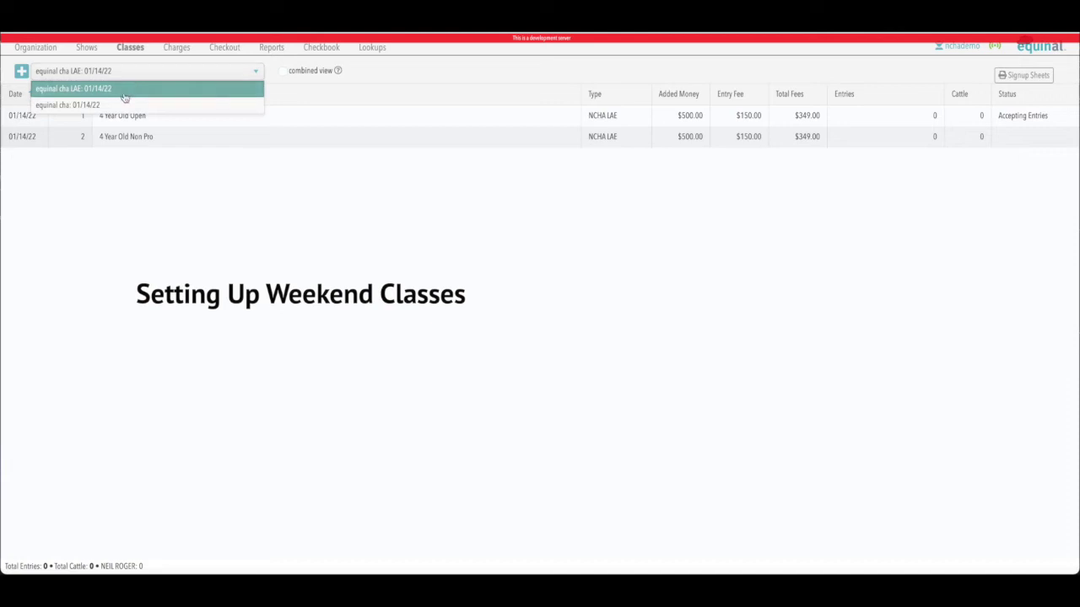
{"action": "left_click", "coordinate": [99, 106]}
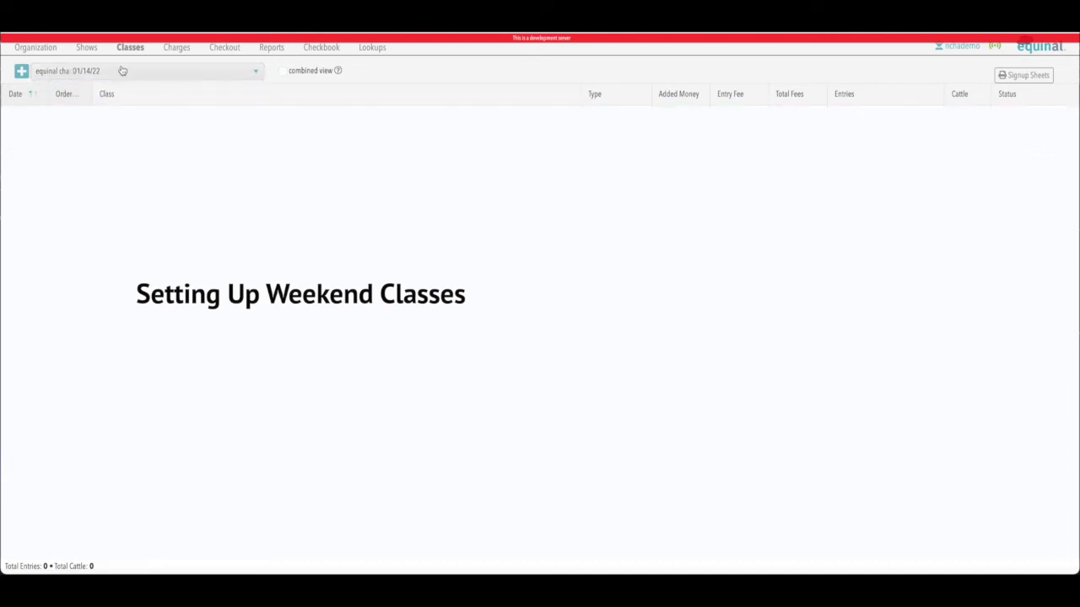
{"action": "left_click", "coordinate": [22, 71]}
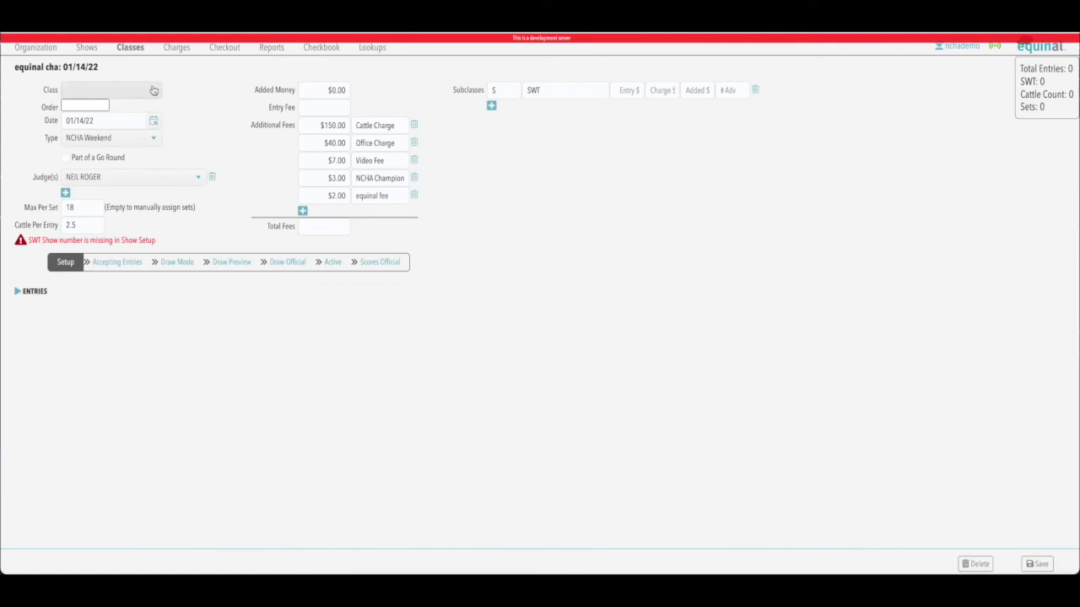
{"action": "left_click", "coordinate": [153, 90]}
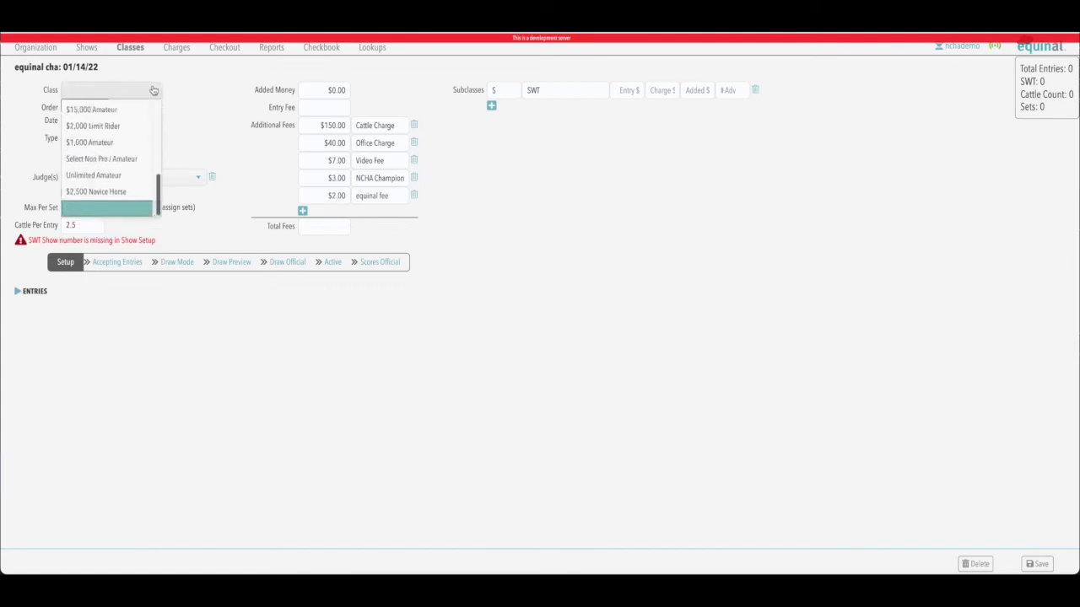
{"action": "scroll", "coordinate": [135, 128], "scroll_direction": "up", "scroll_amount": 3}
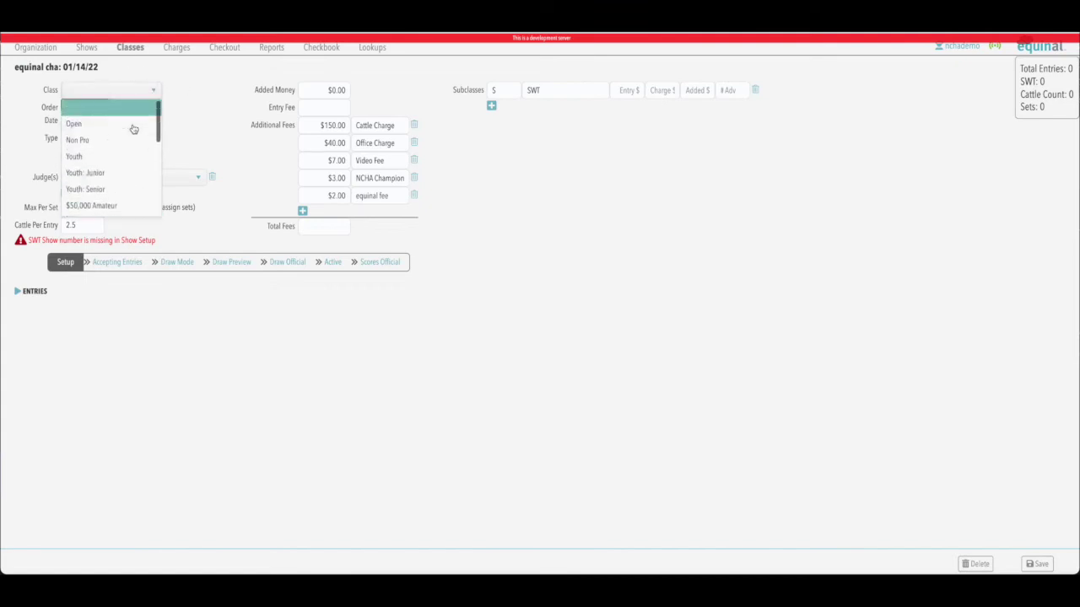
{"action": "left_click", "coordinate": [97, 123]}
{"action": "left_click", "coordinate": [96, 105]}
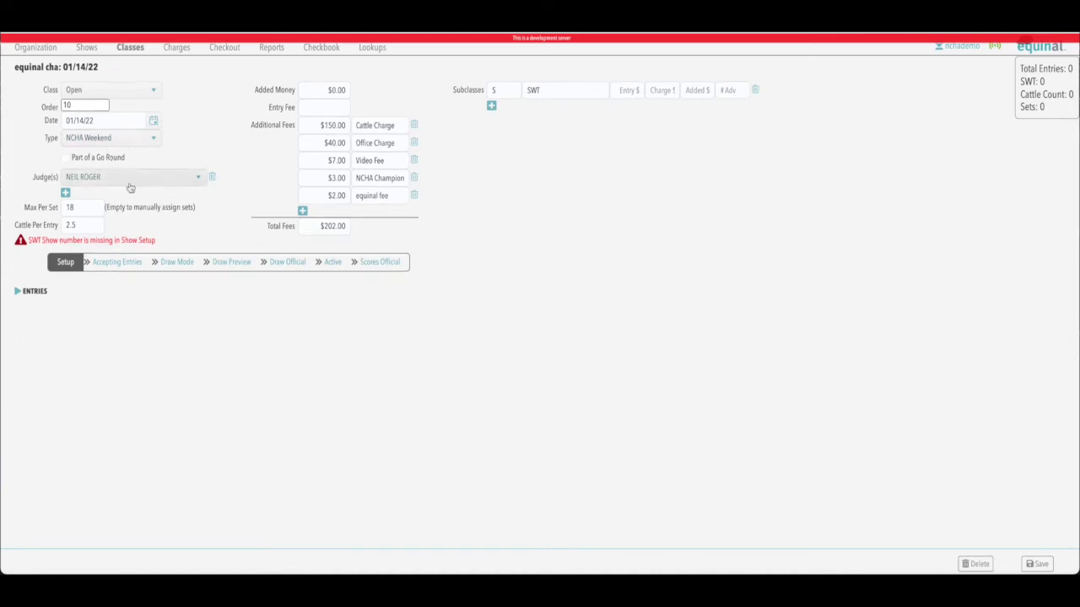
Set the Open class to 3 cattle per entry, $500 added money and $150 entry fee
{"action": "left_click", "coordinate": [82, 225]}
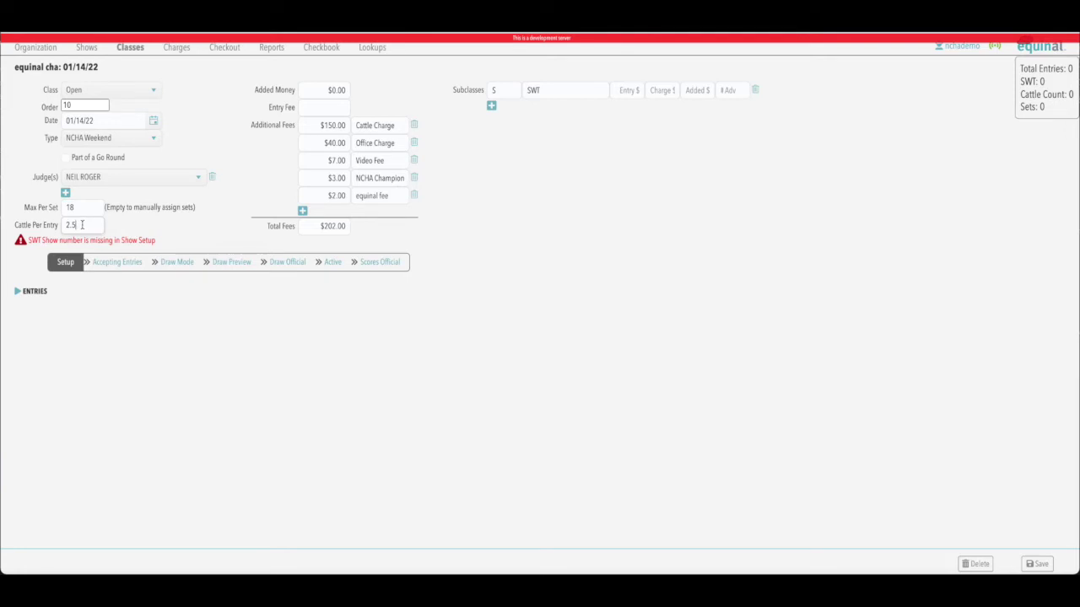
{"action": "key", "text": "BackSpace"}
{"action": "key", "text": "BackSpace"}
{"action": "left_click", "coordinate": [180, 223]}
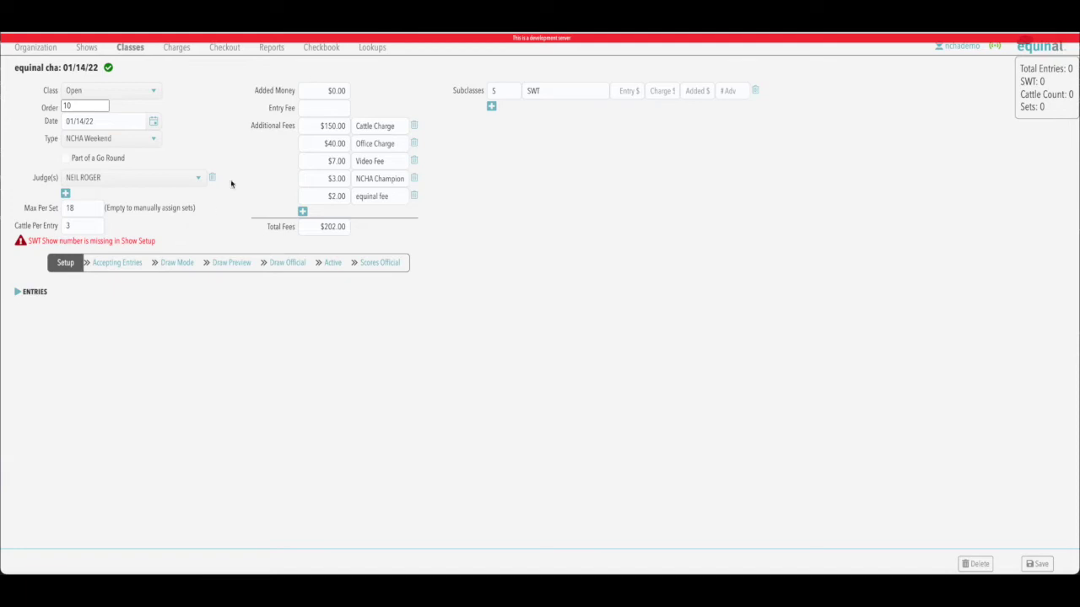
{"action": "left_click", "coordinate": [345, 90]}
{"action": "key", "text": "BackSpace"}
{"action": "key", "text": "BackSpace"}
{"action": "key", "text": "BackSpace"}
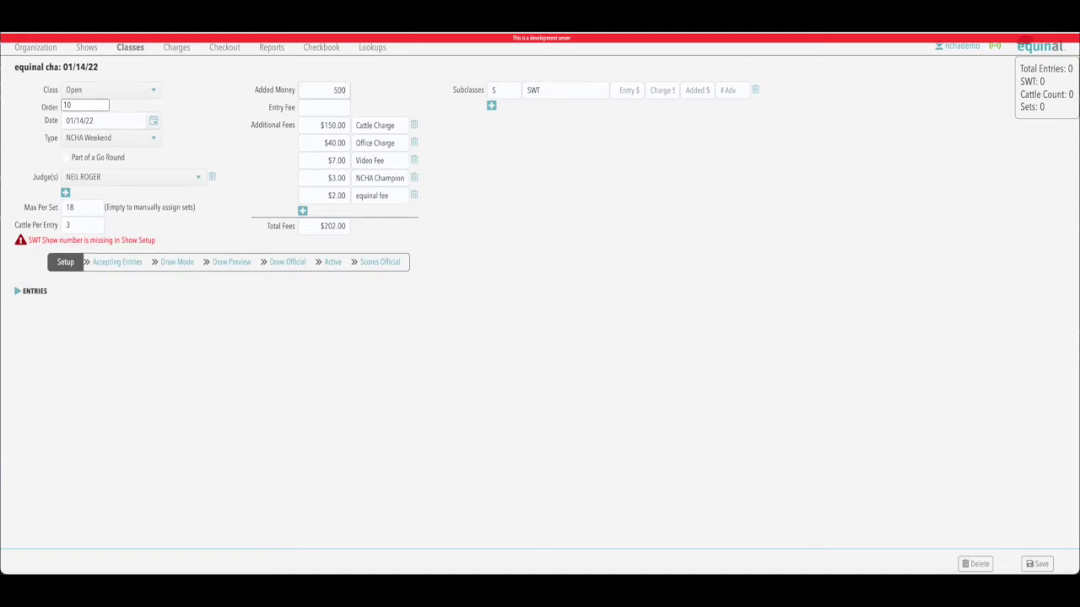
{"action": "key", "text": "Tab"}
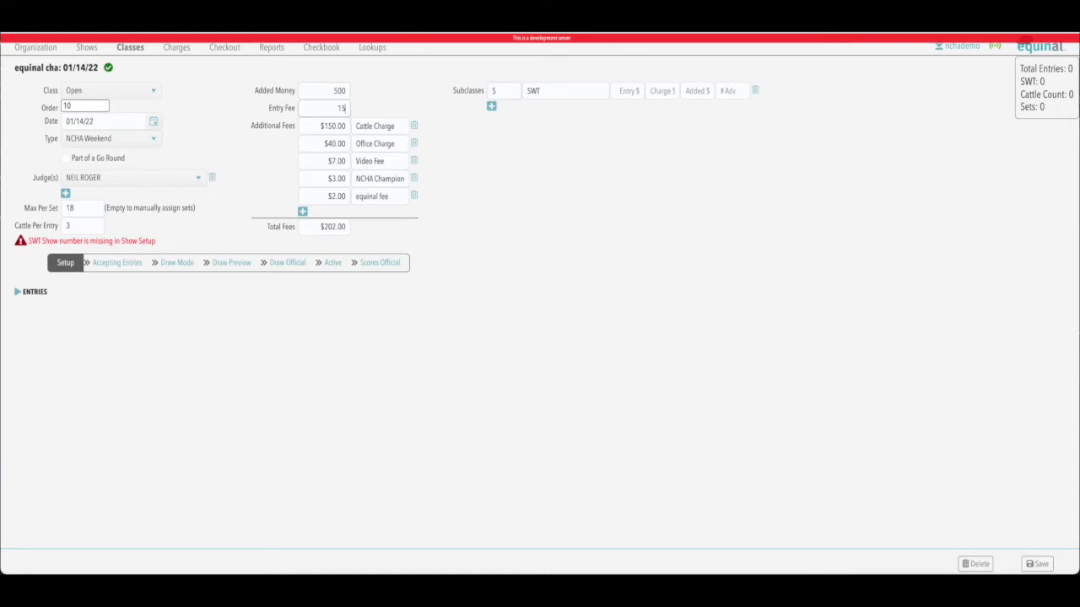
{"action": "key", "text": "Tab"}
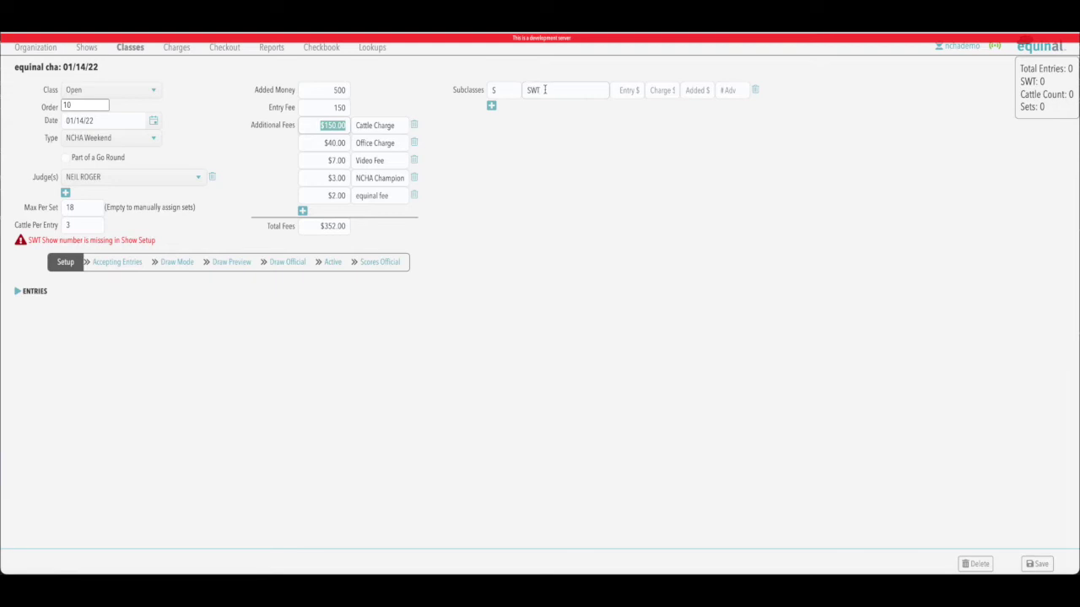
Set the SWT subclass entry and charge to $10 each, then save the class
{"action": "left_click", "coordinate": [631, 91]}
{"action": "type", "text": "10"}
{"action": "key", "text": "Tab"}
{"action": "type", "text": "1"}
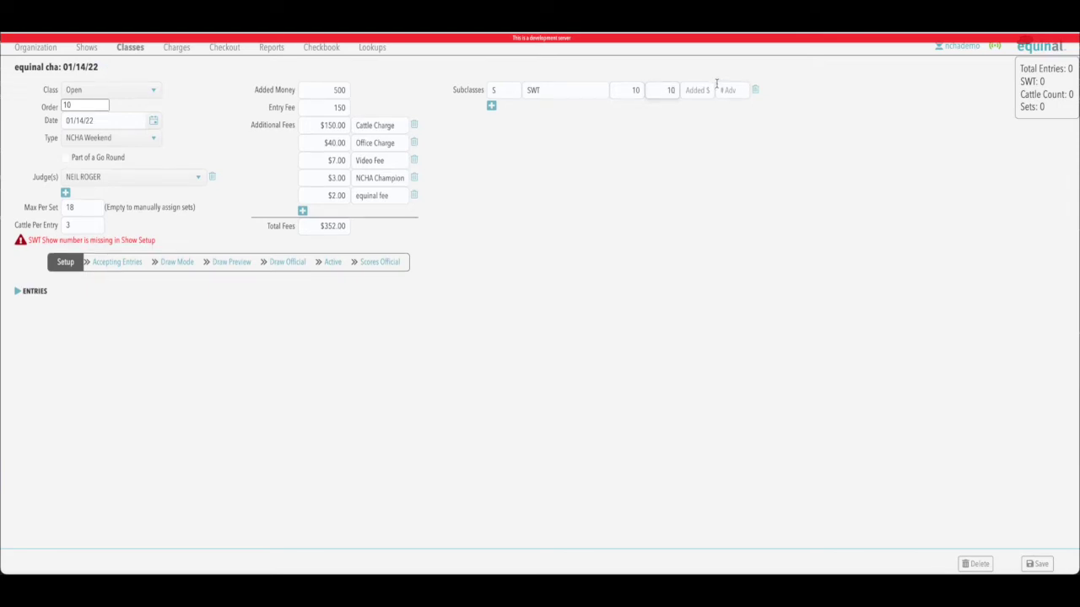
{"action": "type", "text": "0"}
{"action": "left_click", "coordinate": [822, 108]}
{"action": "left_click", "coordinate": [1039, 565]}
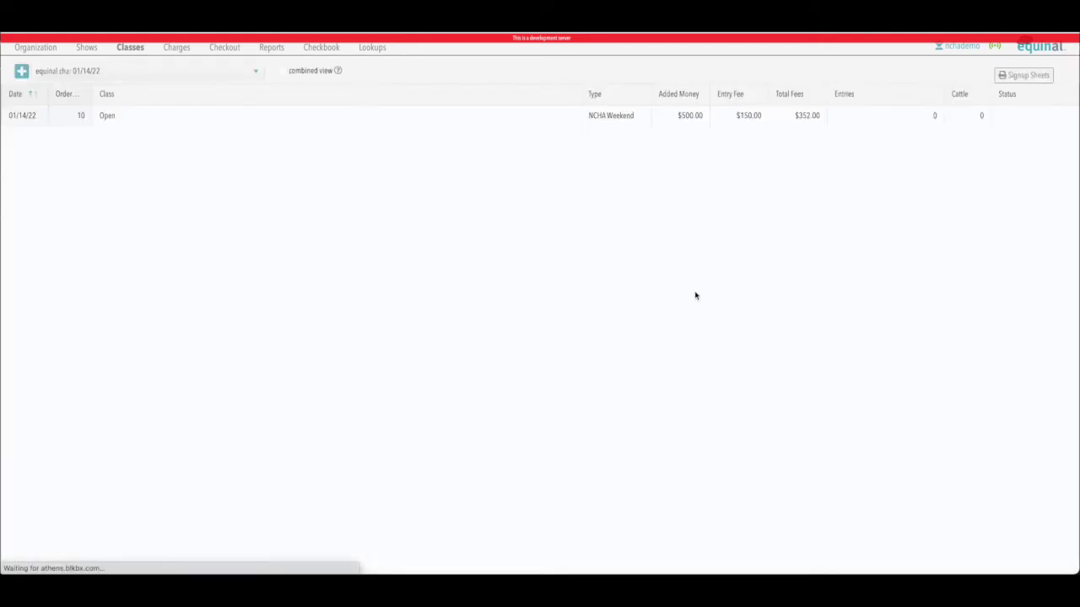
Refresh the class list and start a Non Pro weekend class with order 11
{"action": "left_click", "coordinate": [128, 47]}
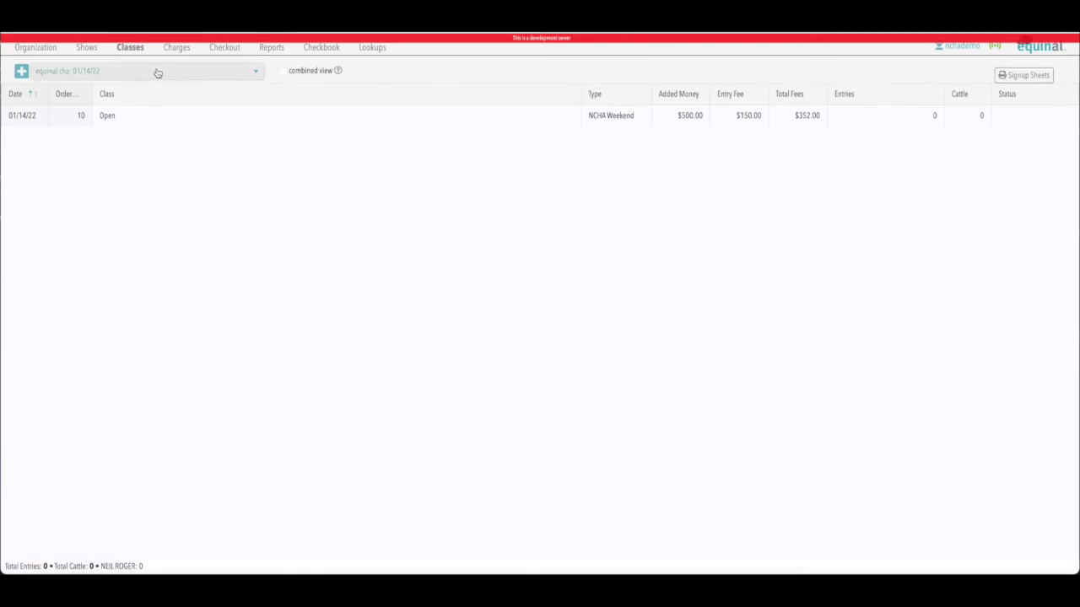
{"action": "left_click", "coordinate": [22, 72]}
{"action": "left_click", "coordinate": [131, 92]}
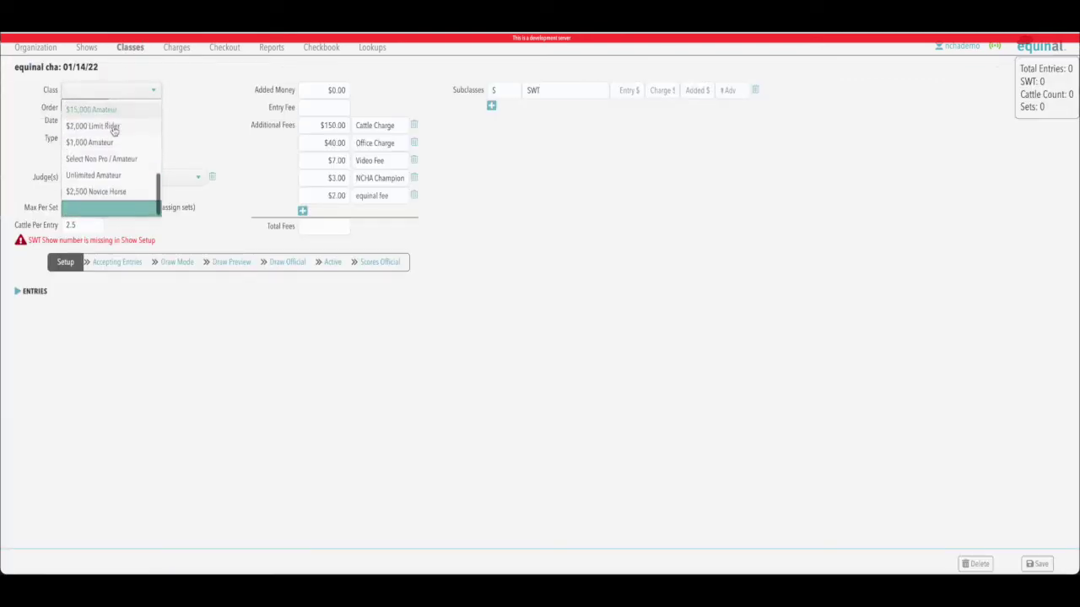
{"action": "scroll", "coordinate": [108, 126], "scroll_direction": "up", "scroll_amount": 3}
{"action": "left_click", "coordinate": [81, 140]}
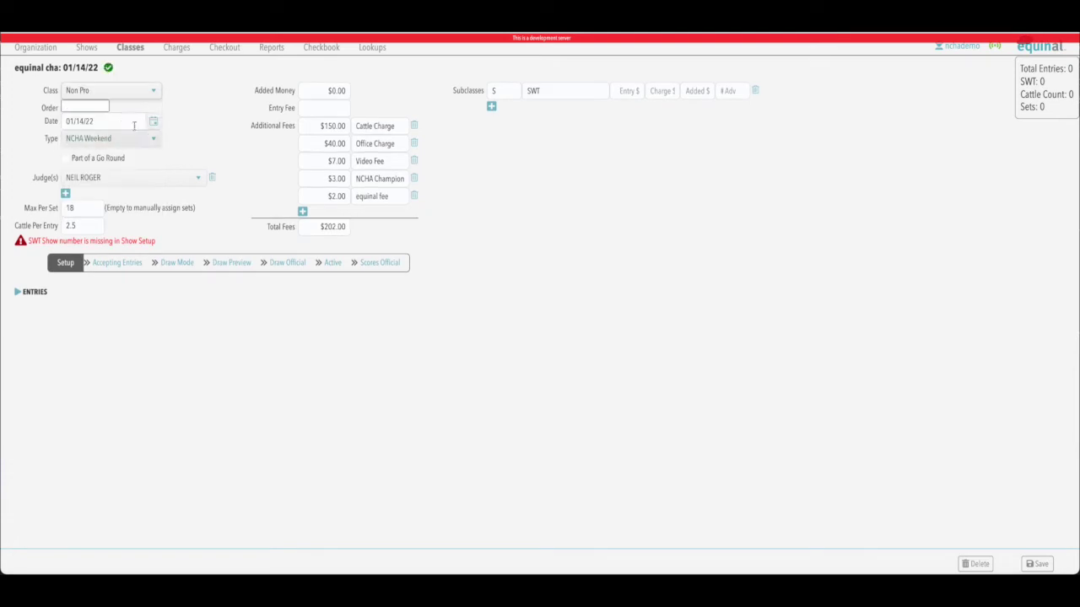
{"action": "left_click", "coordinate": [90, 105]}
{"action": "type", "text": "11"}
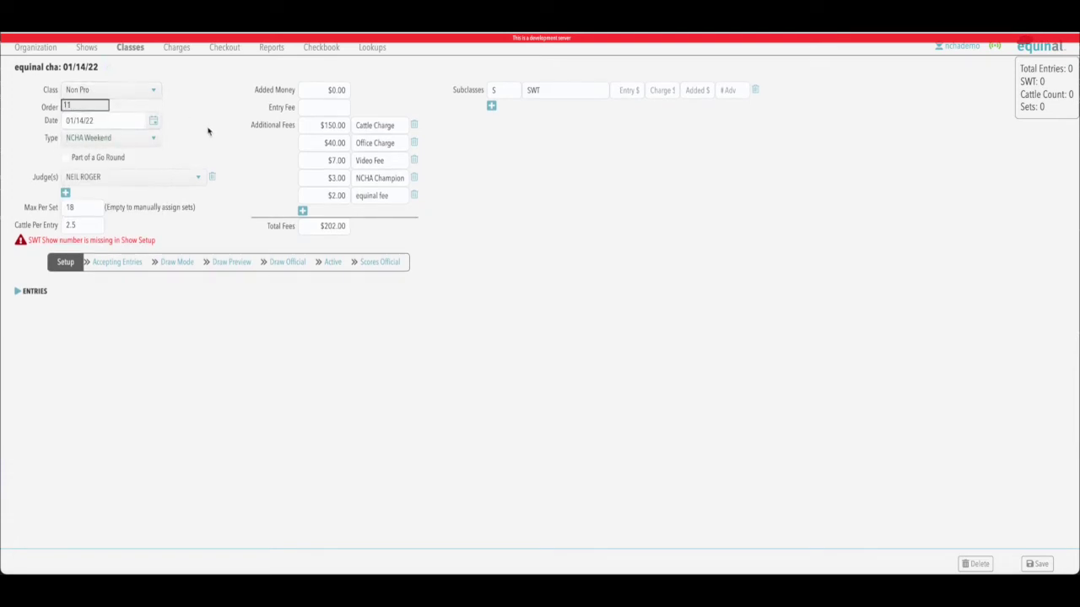
Set 3 cattle per entry, $500 added money, $150 entry fee, Accepting Entries, and save
{"action": "left_click", "coordinate": [89, 223]}
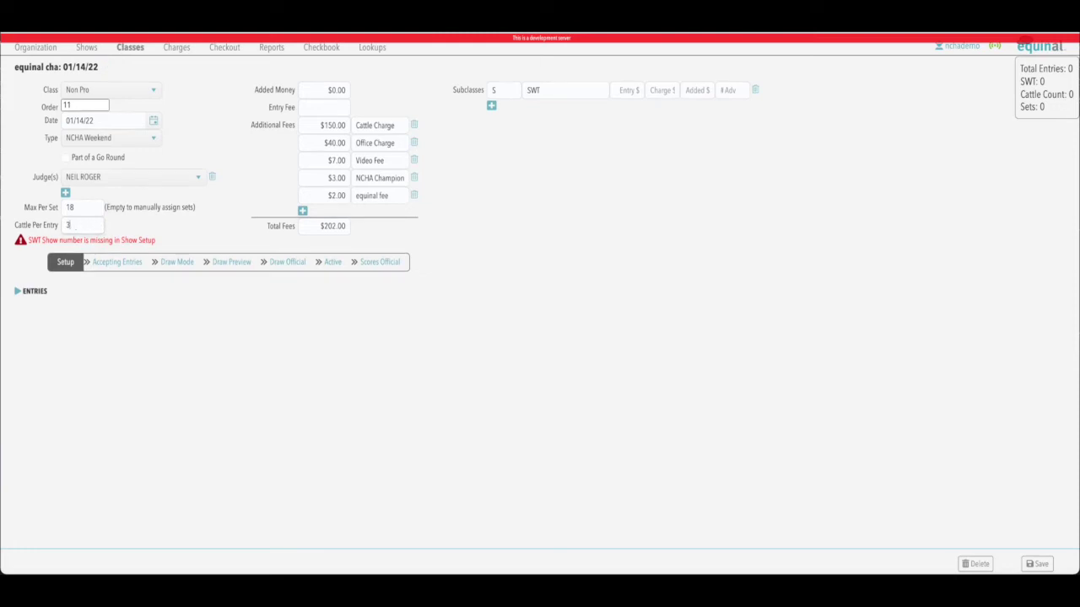
{"action": "left_click", "coordinate": [345, 89]}
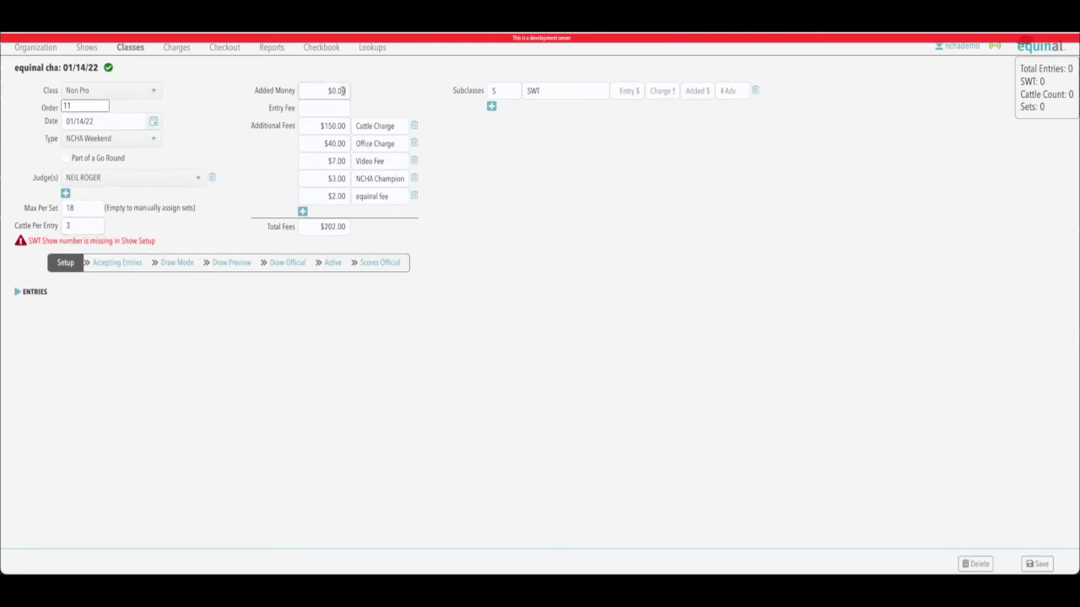
{"action": "type", "text": "500"}
{"action": "left_click", "coordinate": [345, 108]}
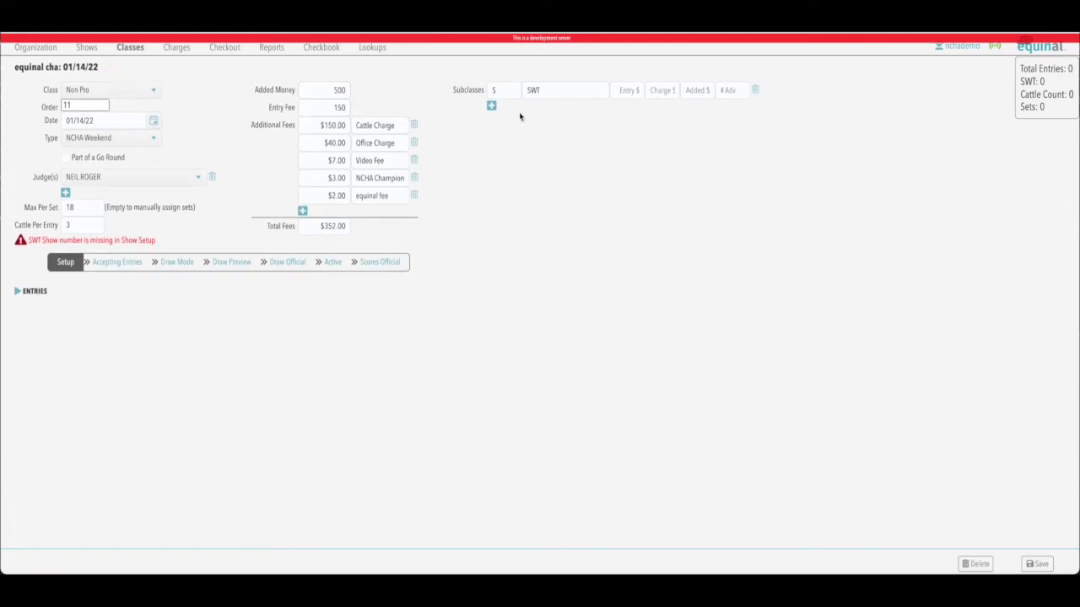
{"action": "left_click", "coordinate": [117, 263]}
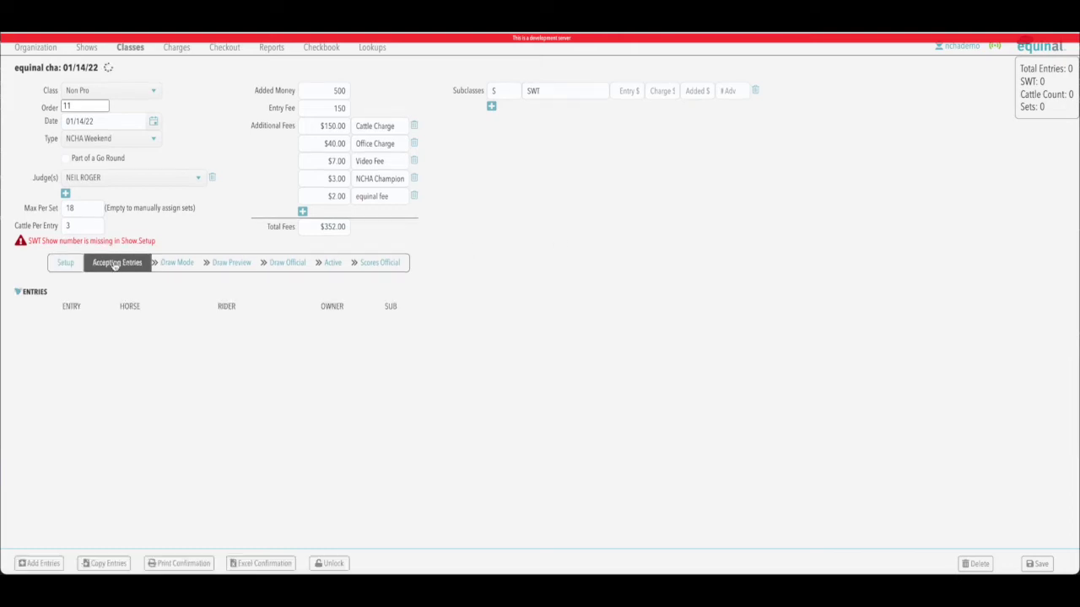
{"action": "left_click", "coordinate": [1041, 562]}
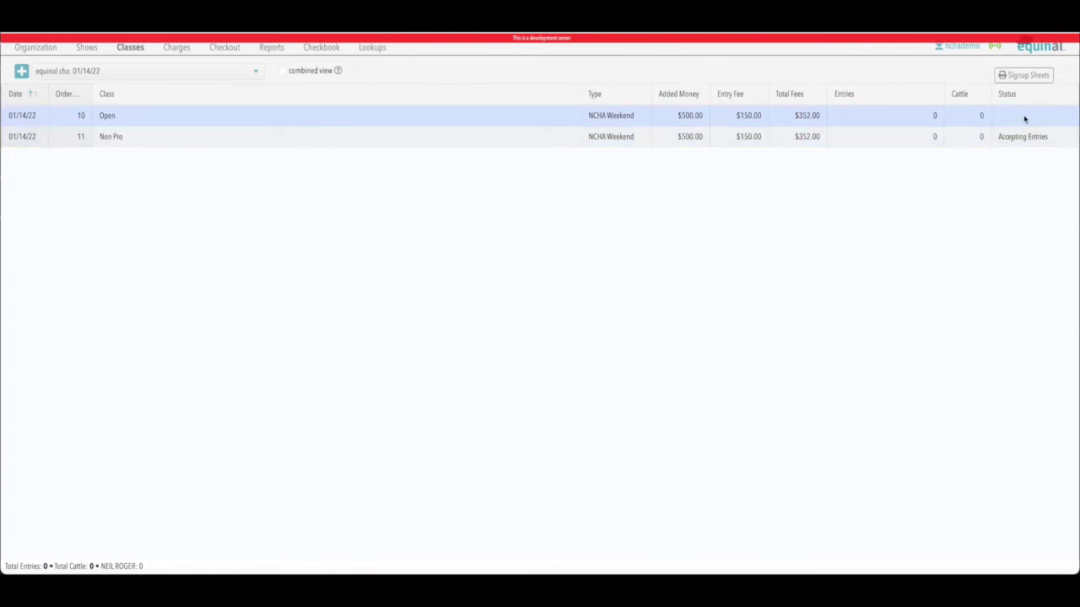
Mark the Open weekend class as Accepting Entries and save it
{"action": "left_click", "coordinate": [113, 115]}
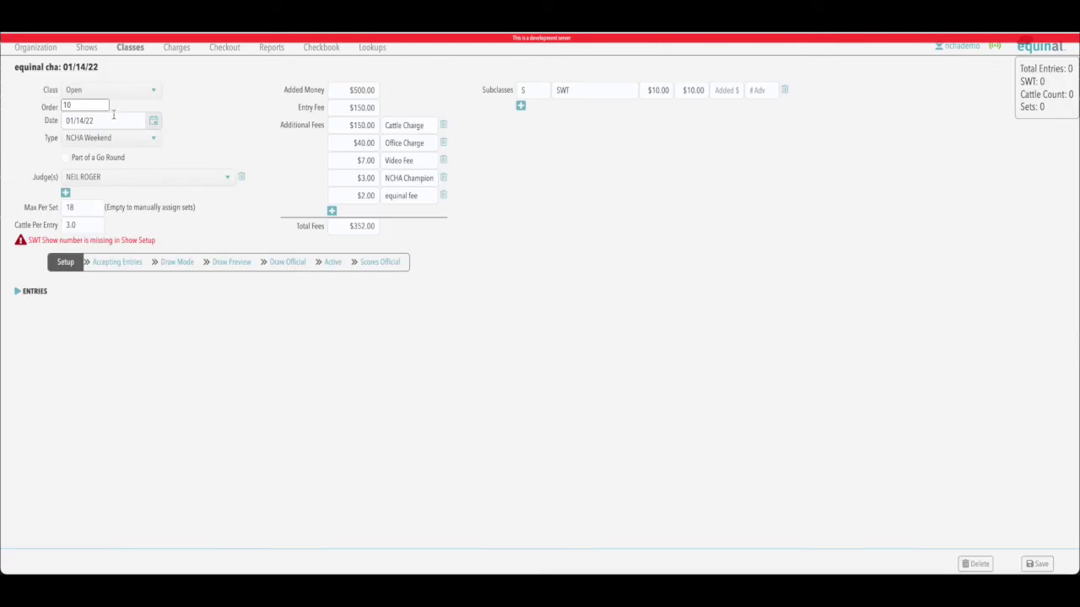
{"action": "left_click", "coordinate": [118, 263]}
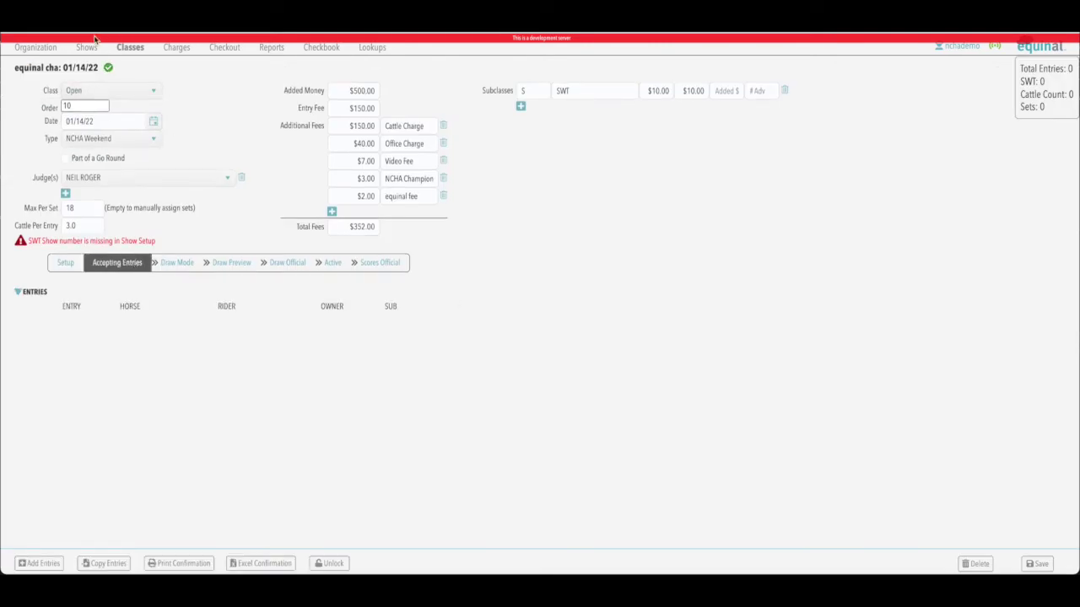
{"action": "left_click", "coordinate": [1037, 563]}
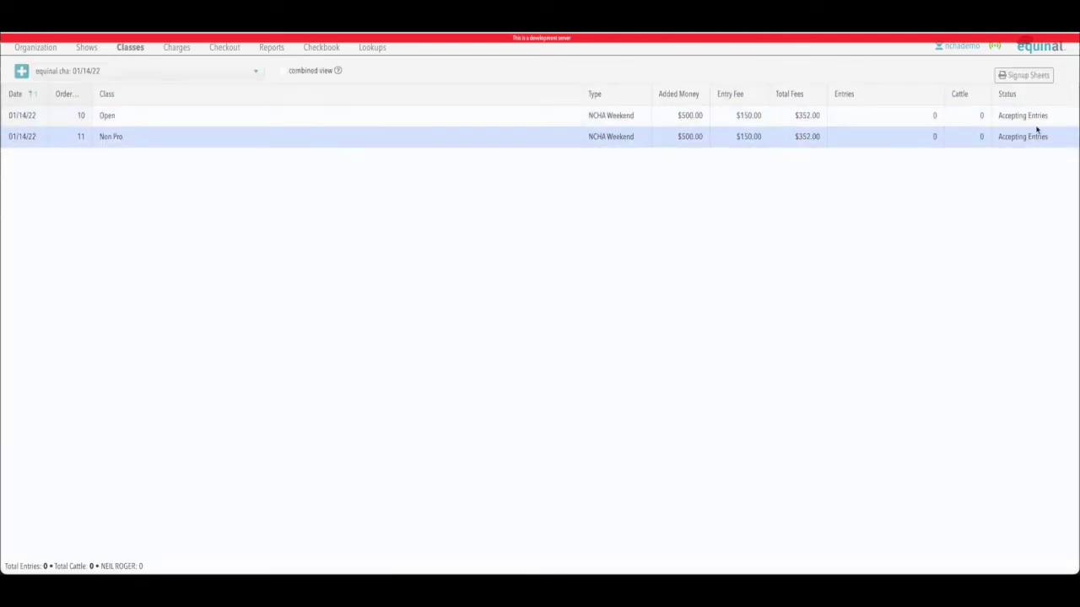
{"action": "left_click", "coordinate": [161, 71]}
Check the LAE show, return to the weekend show, and enable combined view of orders 1, 2, 10, 11
{"action": "left_click", "coordinate": [125, 88]}
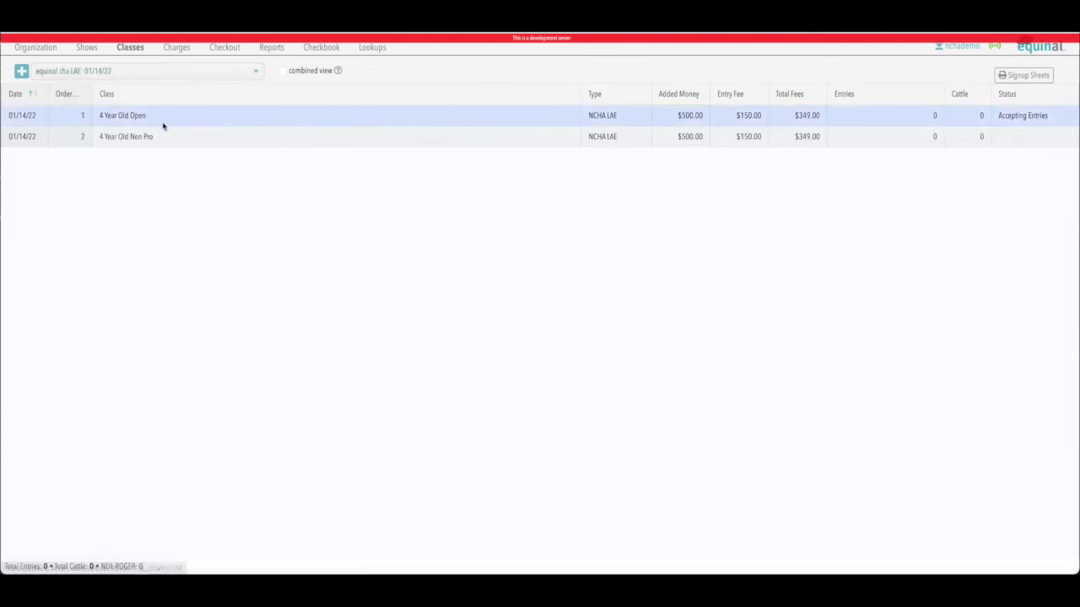
{"action": "left_click", "coordinate": [154, 73]}
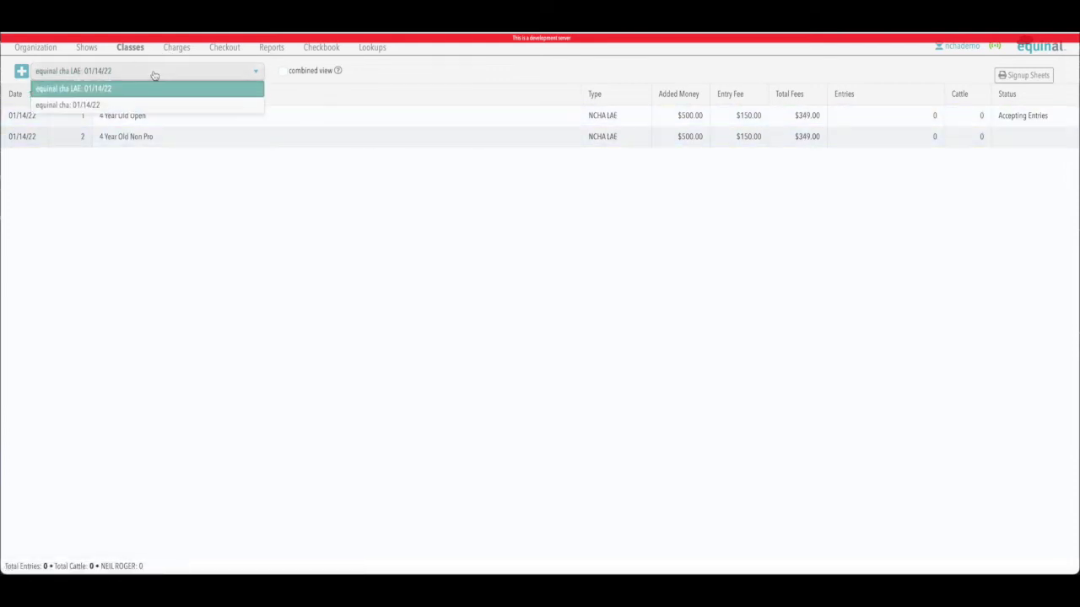
{"action": "left_click", "coordinate": [151, 103]}
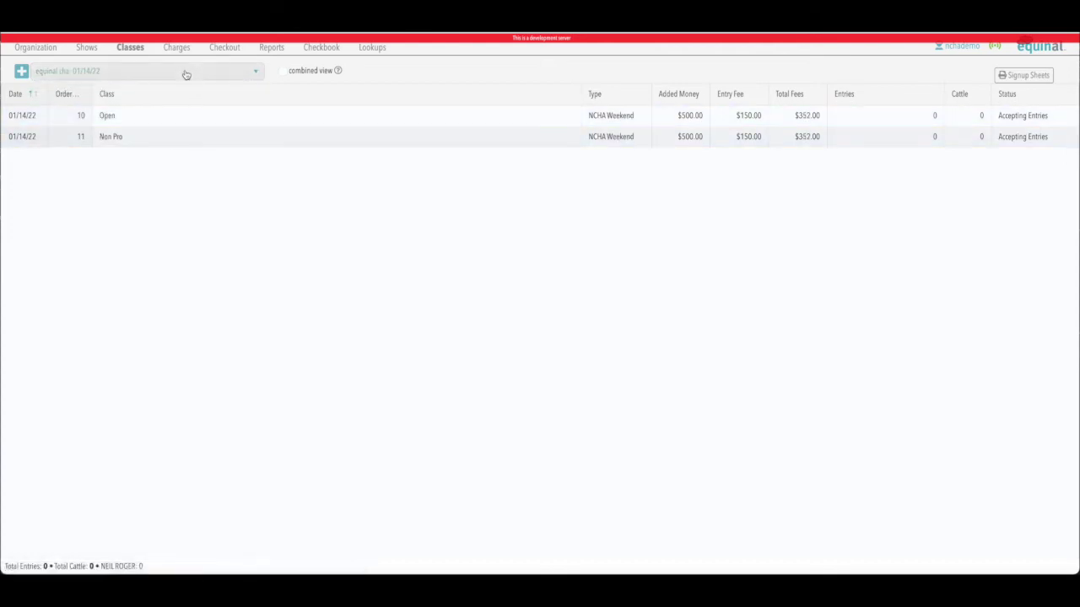
{"action": "left_click", "coordinate": [283, 72]}
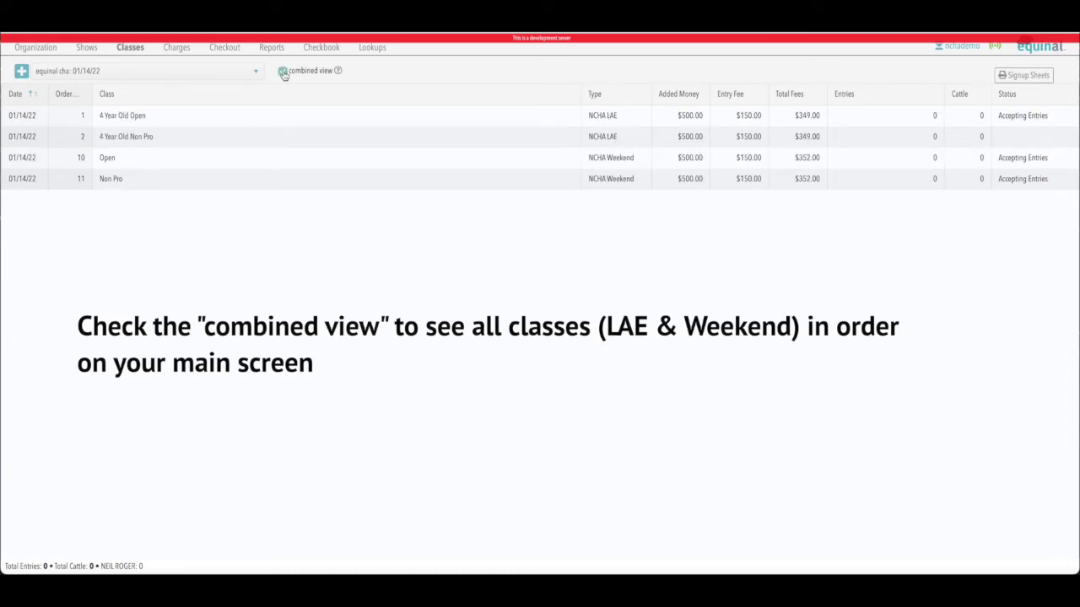